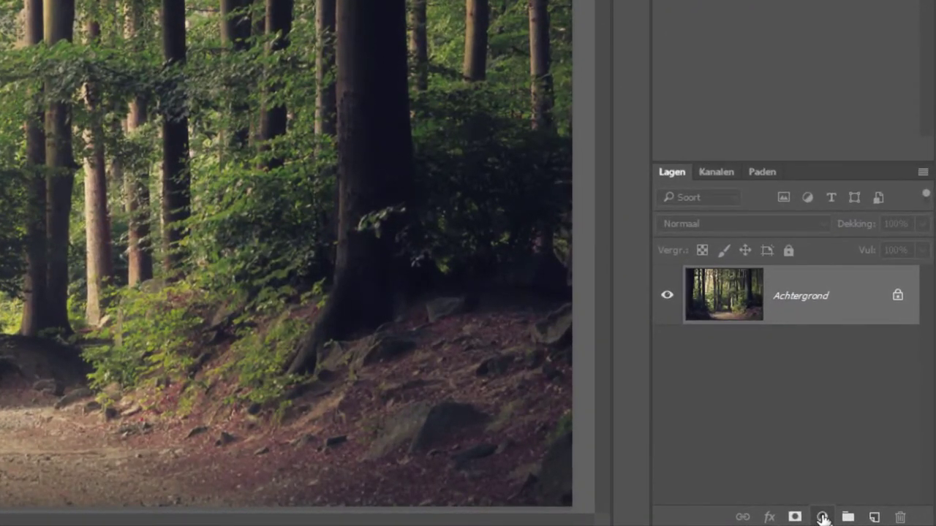
# Add a Kleurtoon/verzadiging adjustment layer with Verzadiging raised to +32.
pyautogui.click(821, 518)
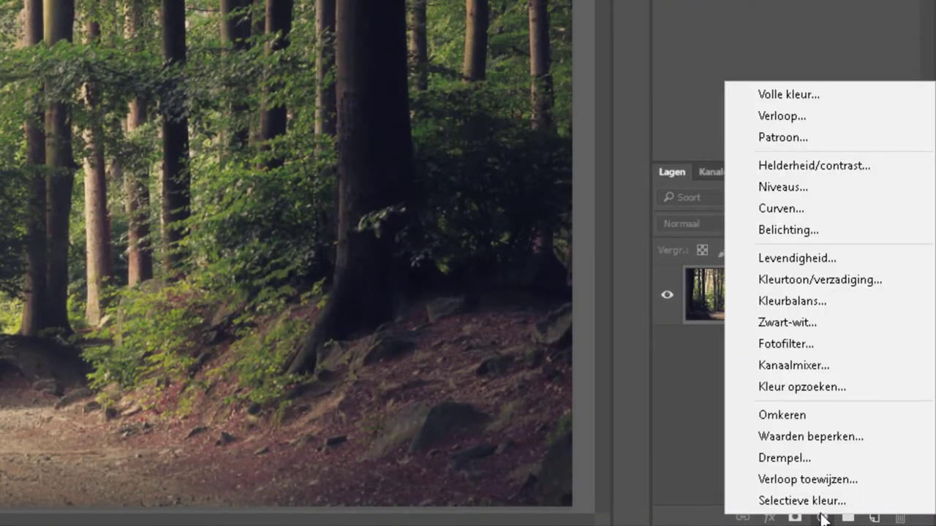
pyautogui.click(792, 279)
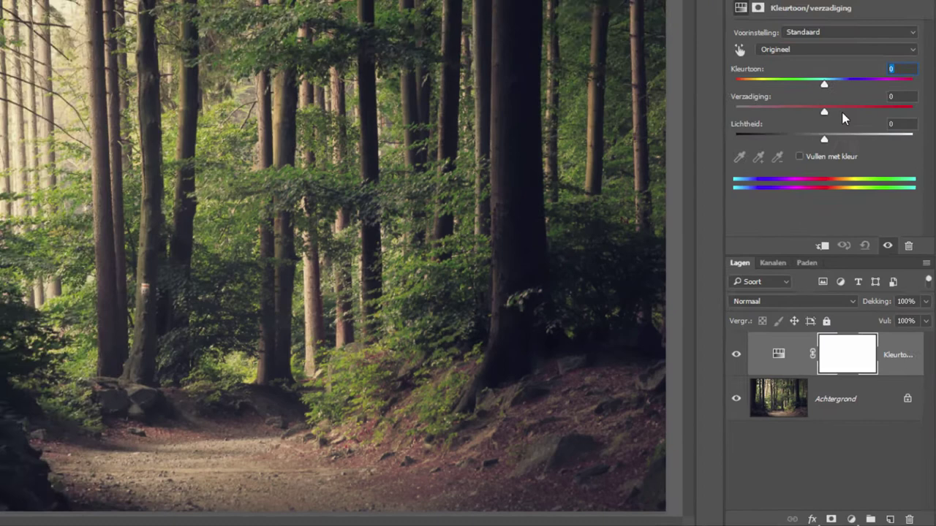
pyautogui.moveTo(849, 207); pyautogui.dragTo(872, 207)
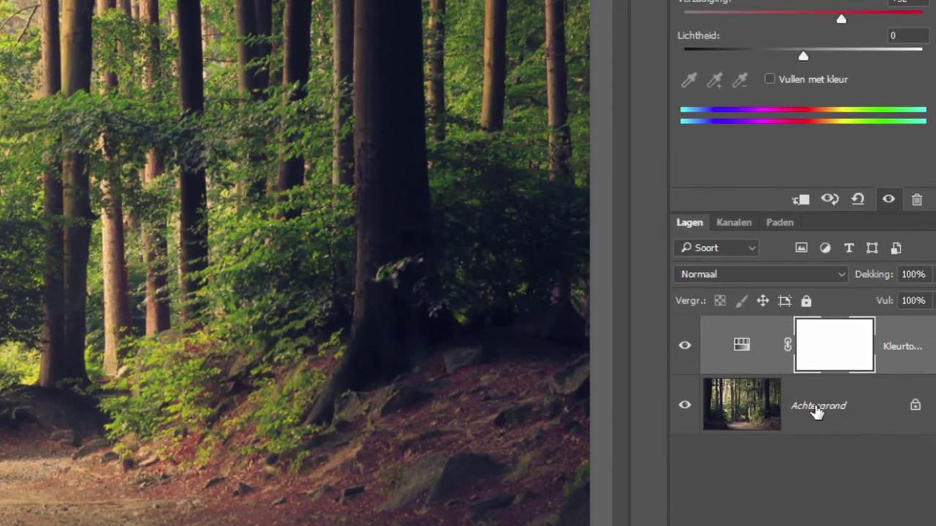
# Convert the Achtergrond photo layer into a smart object named Laag 0.
pyautogui.rightClick(817, 406)
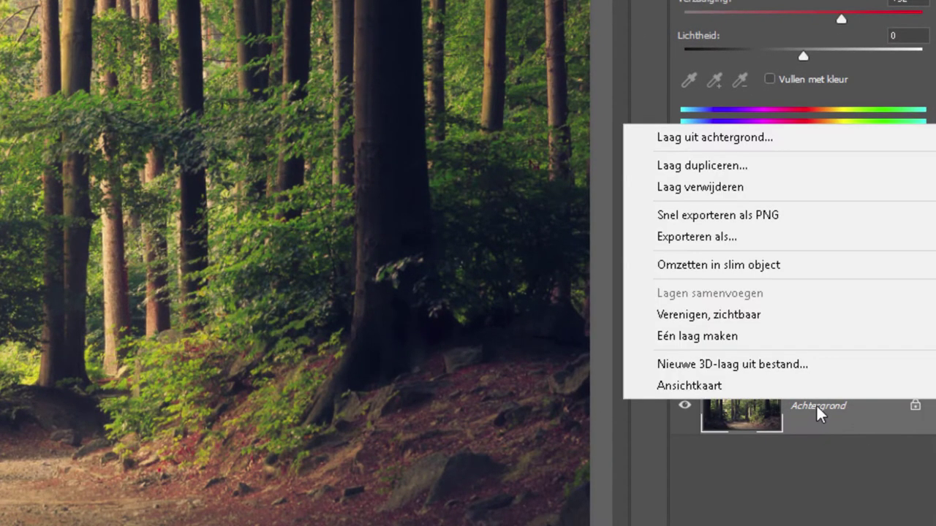
pyautogui.click(714, 265)
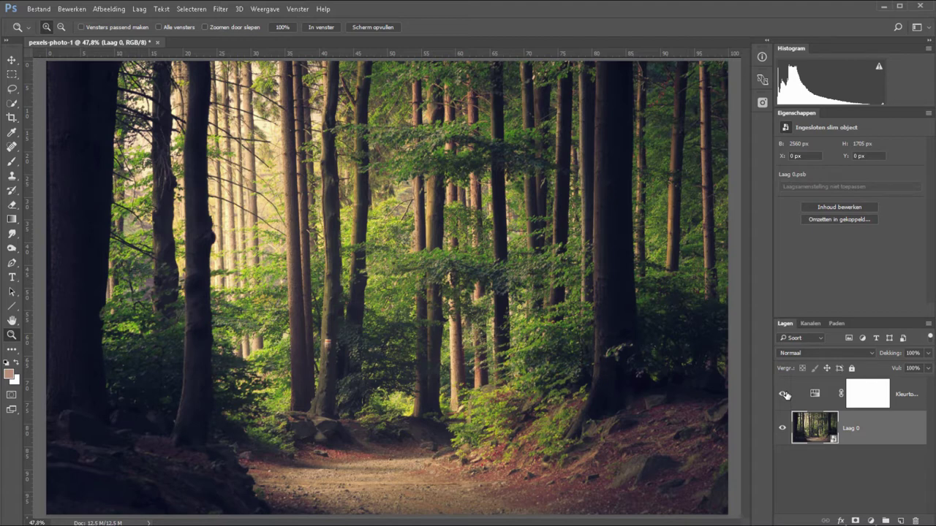
# Apply Gaussiaans vervagen to Laag 0 as a smart filter with a 5,6-pixel radius.
pyautogui.click(220, 10)
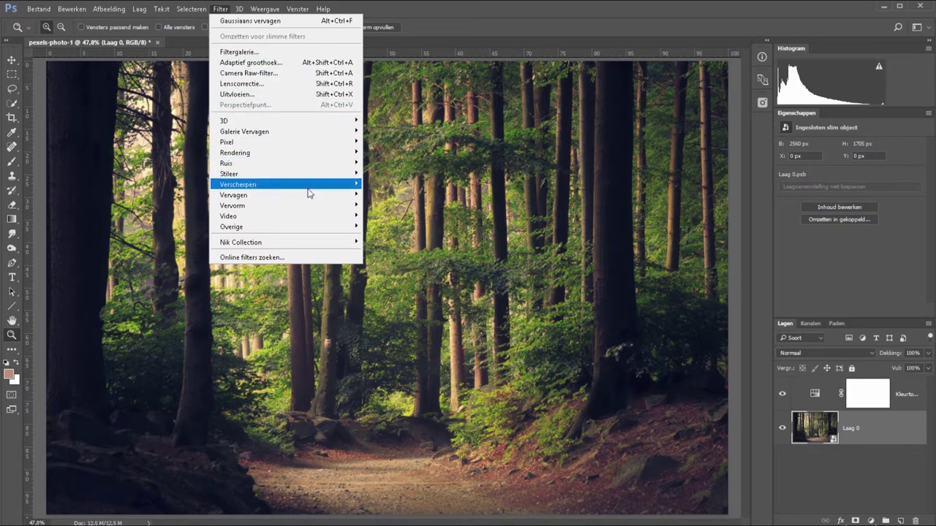
pyautogui.moveTo(234, 196)
pyautogui.click(164, 206)
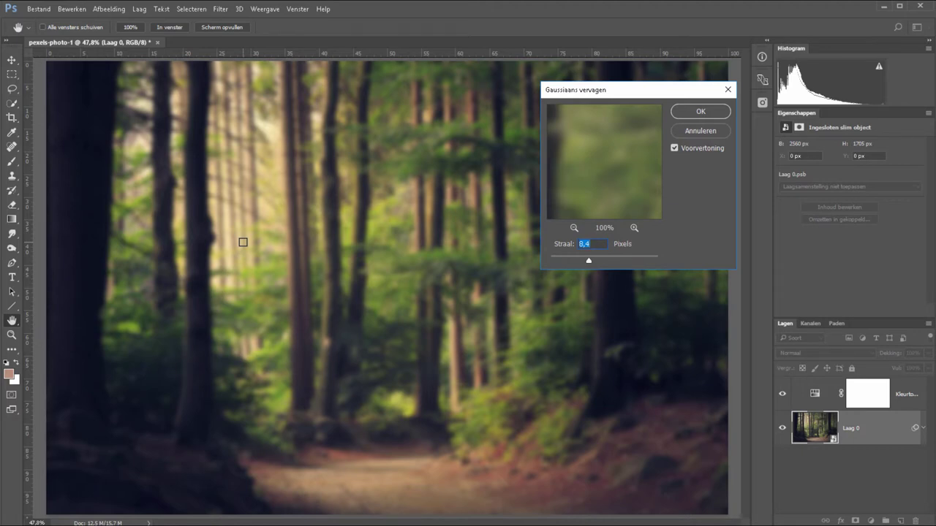
pyautogui.click(610, 258)
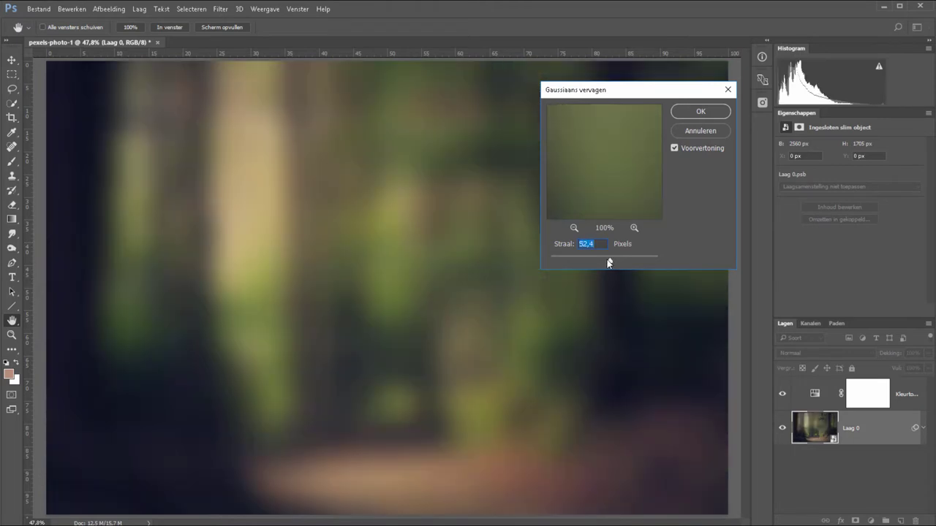
pyautogui.click(627, 258)
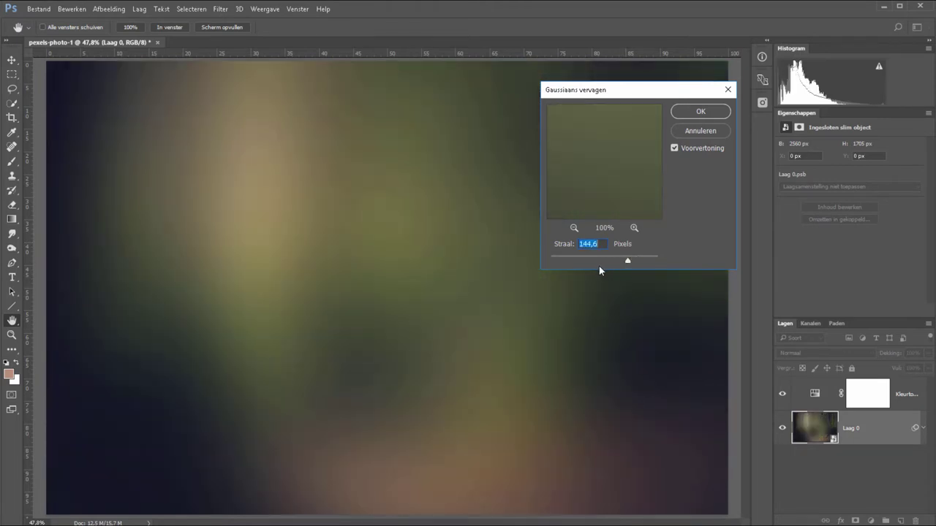
pyautogui.moveTo(571, 258); pyautogui.dragTo(558, 261)
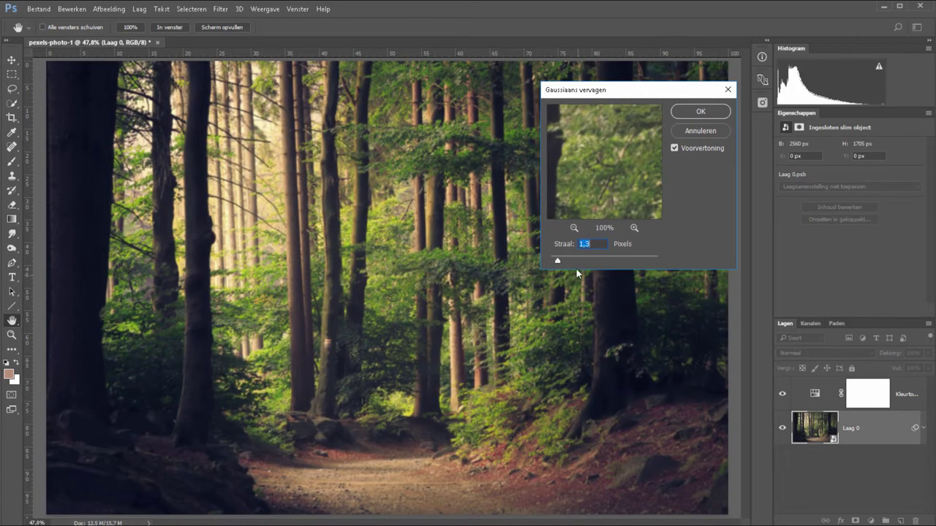
pyautogui.moveTo(577, 257); pyautogui.dragTo(580, 261)
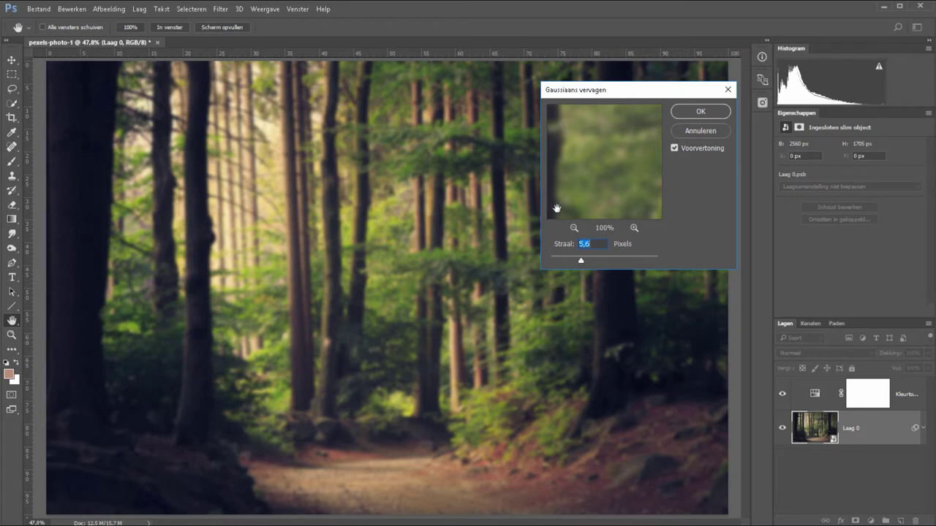
pyautogui.click(699, 113)
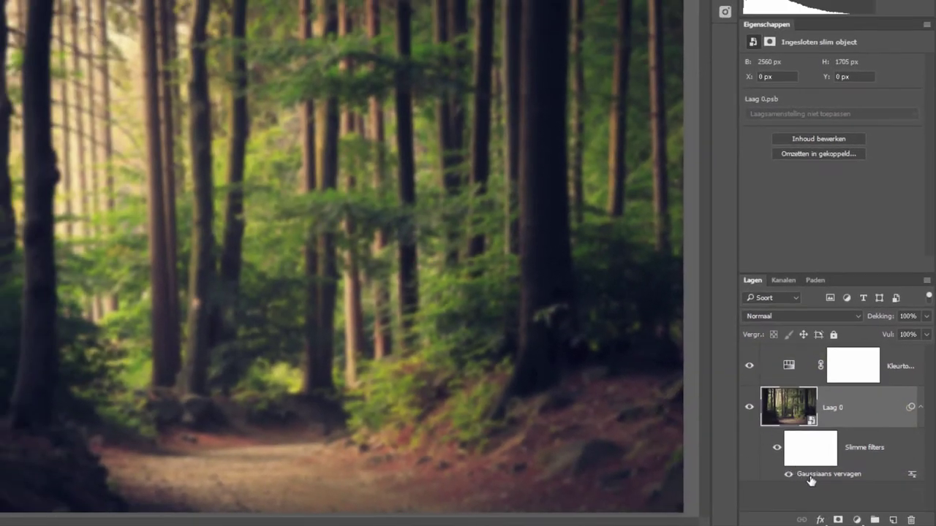
# Try a heavy 153,2-pixel radius on the Gaussian blur smart filter.
pyautogui.doubleClick(813, 477)
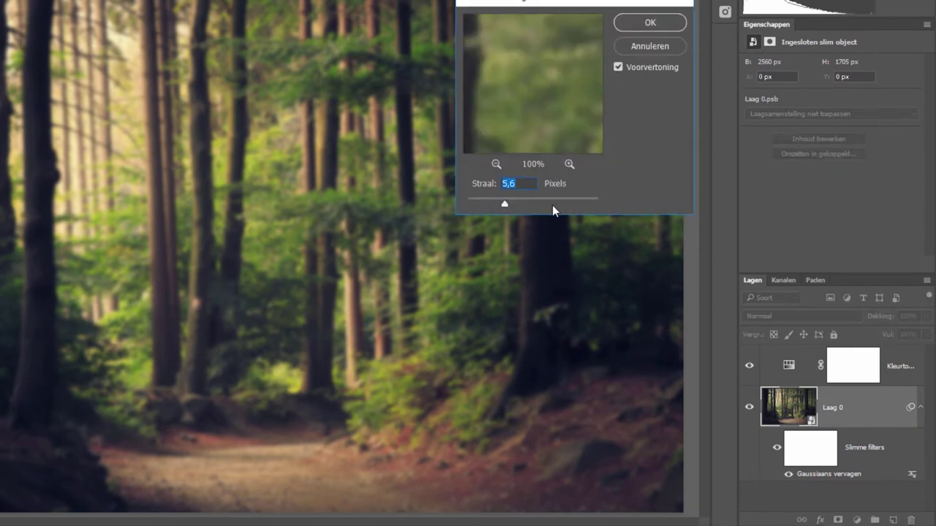
pyautogui.moveTo(552, 205); pyautogui.dragTo(564, 203)
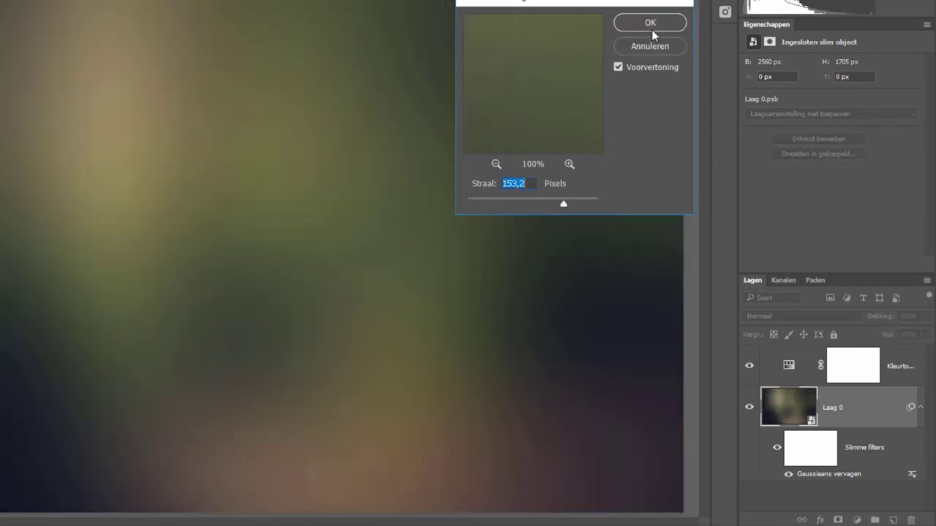
pyautogui.click(650, 23)
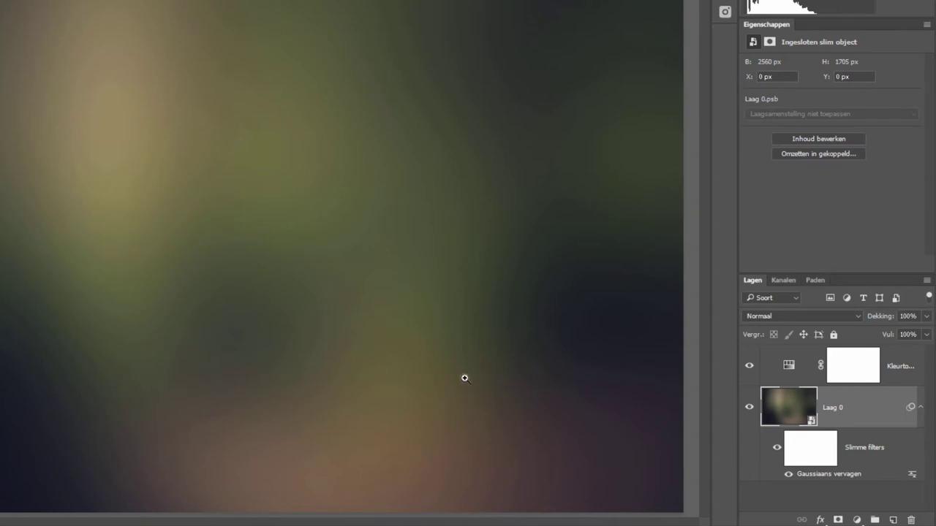
# Set the Gaussian blur radius back to 5,6 pixels and target the smart filter mask.
pyautogui.doubleClick(831, 474)
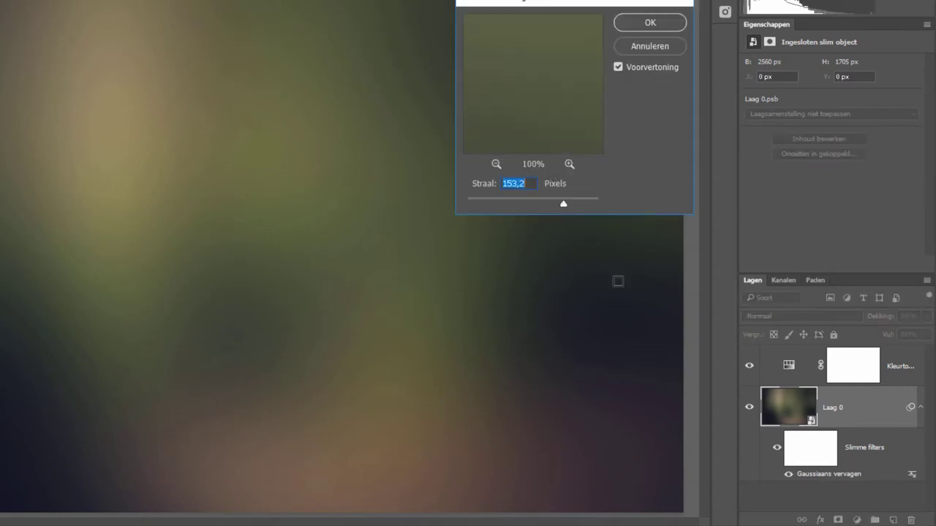
pyautogui.write('5,6')
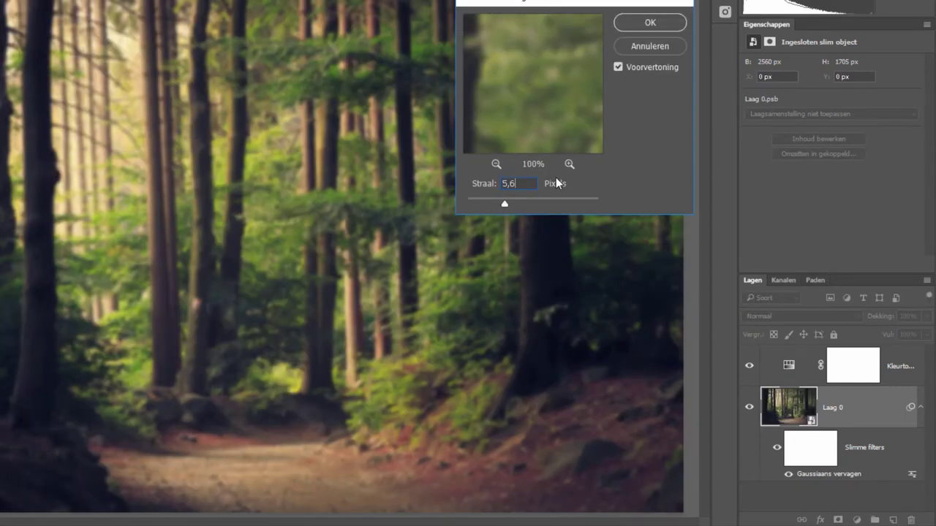
pyautogui.click(650, 24)
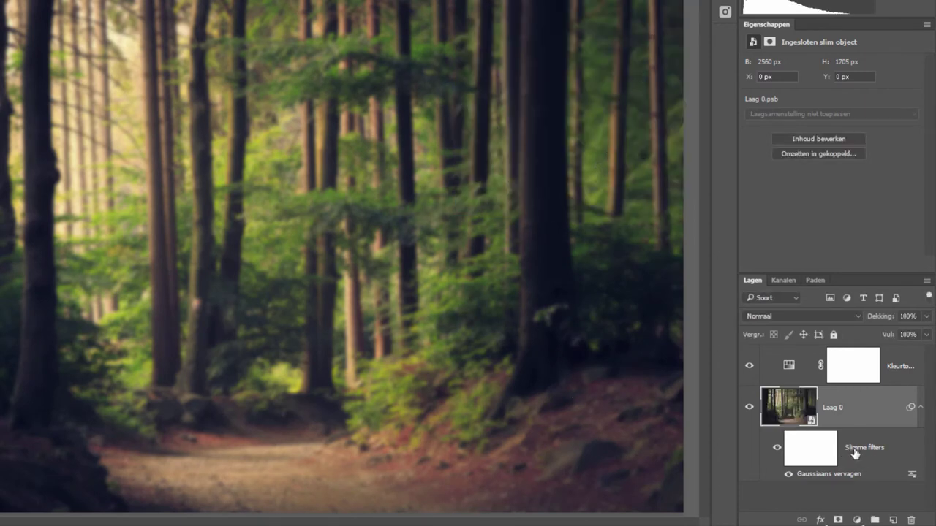
pyautogui.click(817, 455)
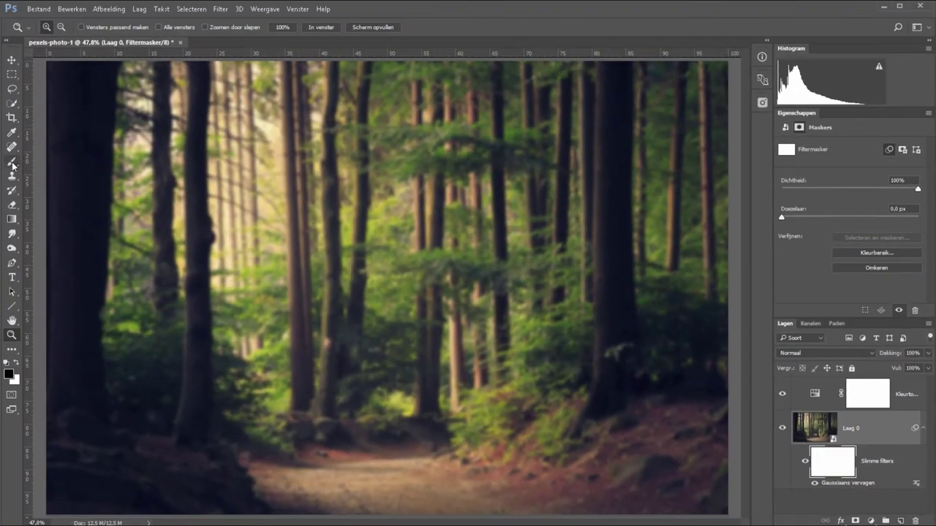
# Paint black with a 495 px brush across the mask's bottom to keep the path sharp.
pyautogui.click(12, 161)
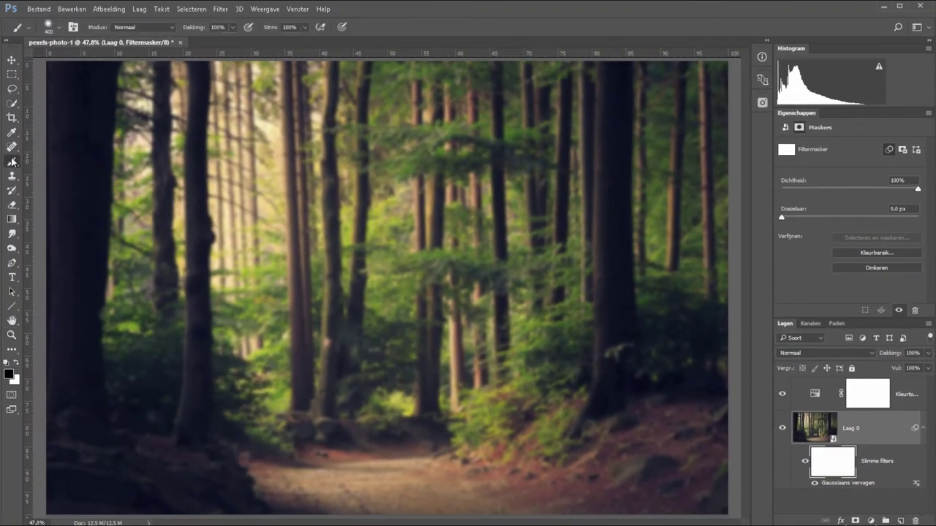
pyautogui.rightClick(326, 417)
pyautogui.moveTo(442, 396); pyautogui.dragTo(445, 395)
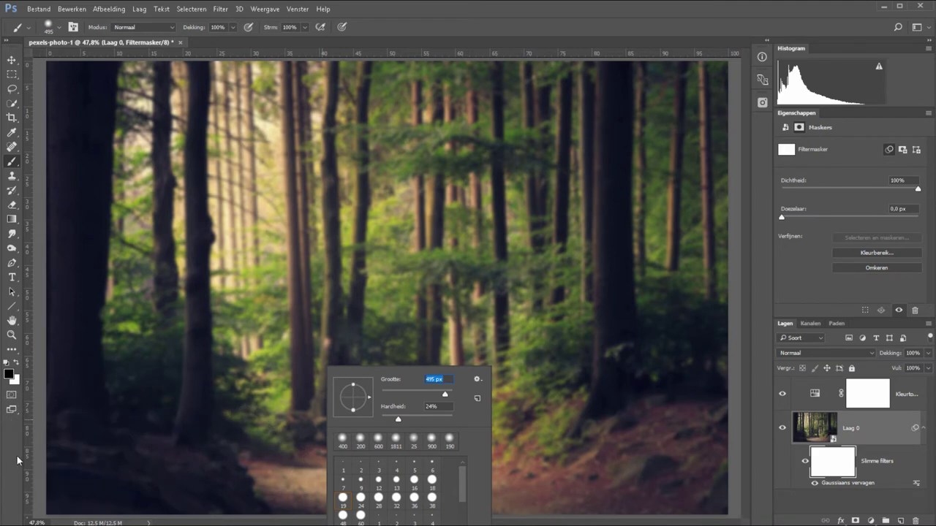
pyautogui.click(249, 487)
pyautogui.moveTo(250, 493)
pyautogui.mouseDown()
pyautogui.moveTo(387, 470)
pyautogui.moveTo(497, 484)
pyautogui.moveTo(516, 475)
pyautogui.moveTo(708, 488)
pyautogui.moveTo(606, 470)
pyautogui.moveTo(230, 501)
pyautogui.moveTo(63, 491)
pyautogui.moveTo(219, 512)
pyautogui.moveTo(37, 511)
pyautogui.mouseUp()
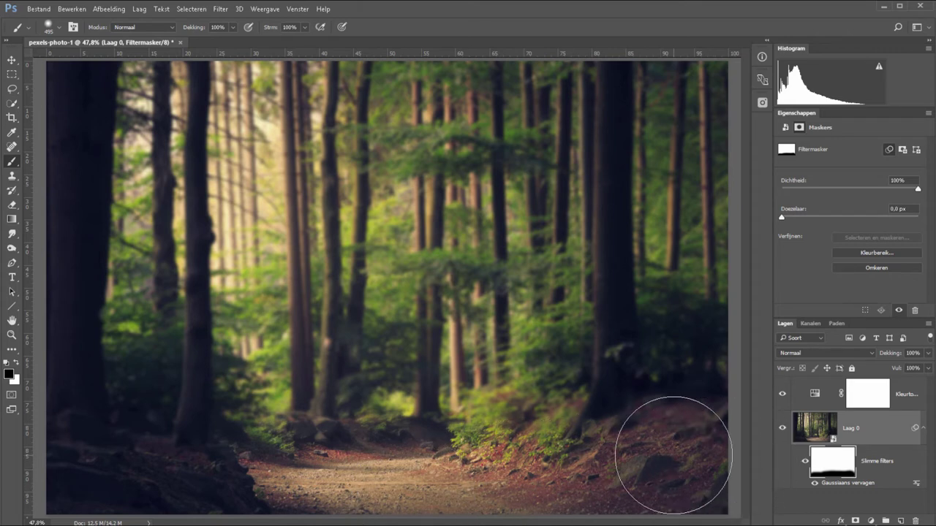
pyautogui.click(867, 421)
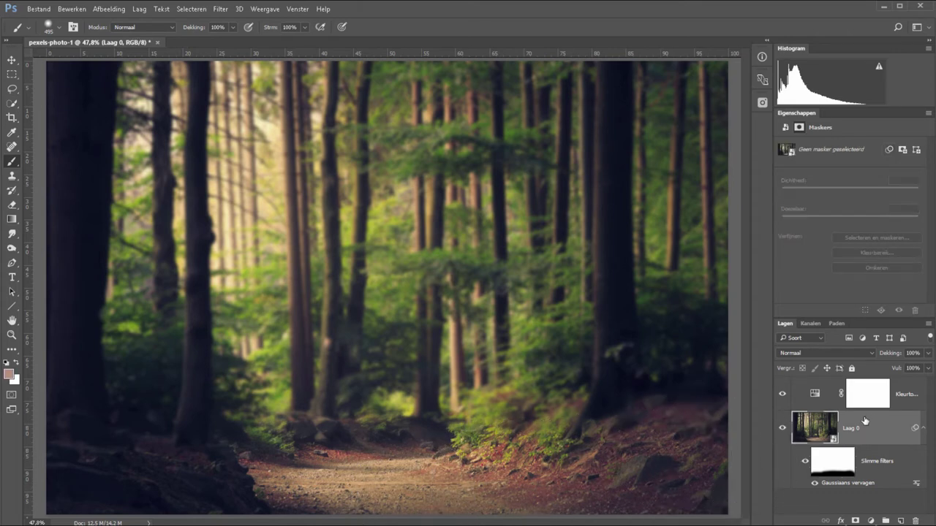
# Add a Niveaus adjustment layer above Kleurtoon/verzadiging with input levels 87 and 114.
pyautogui.click(814, 395)
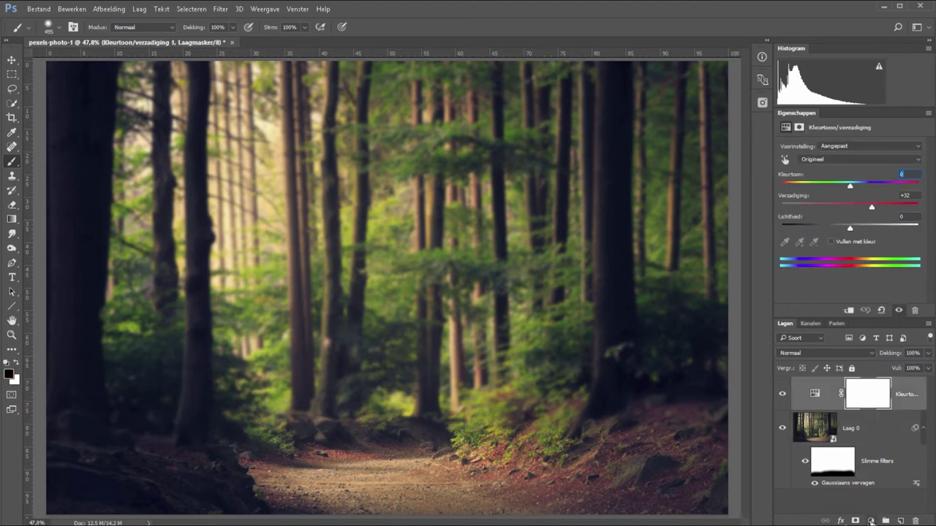
pyautogui.click(870, 520)
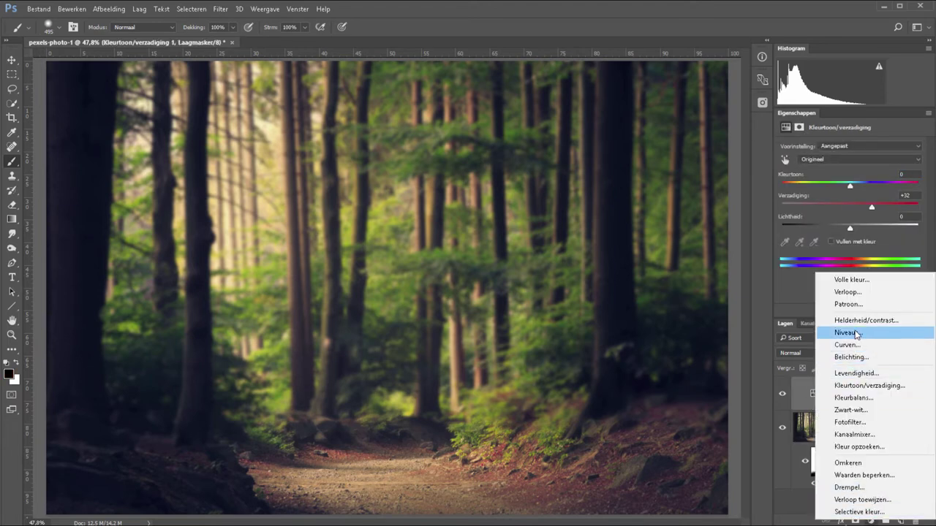
pyautogui.click(855, 331)
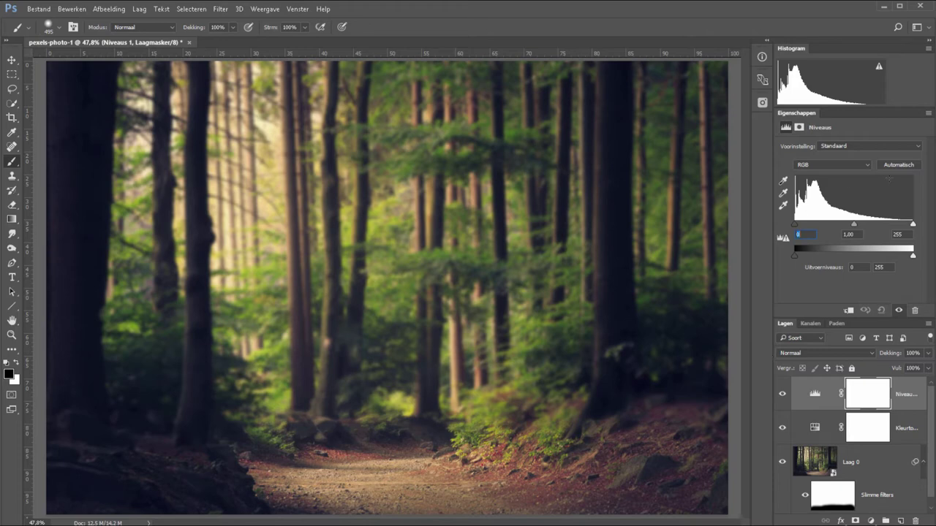
pyautogui.moveTo(913, 226); pyautogui.dragTo(832, 230)
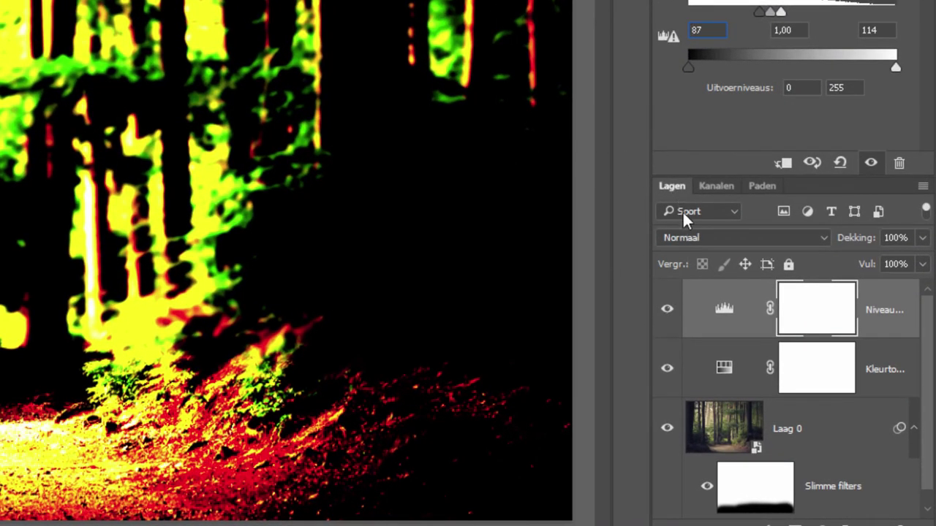
# Load the RGB brightness selection, delete the test Niveaus 1, and add a masked Niveaus layer.
pyautogui.click(717, 187)
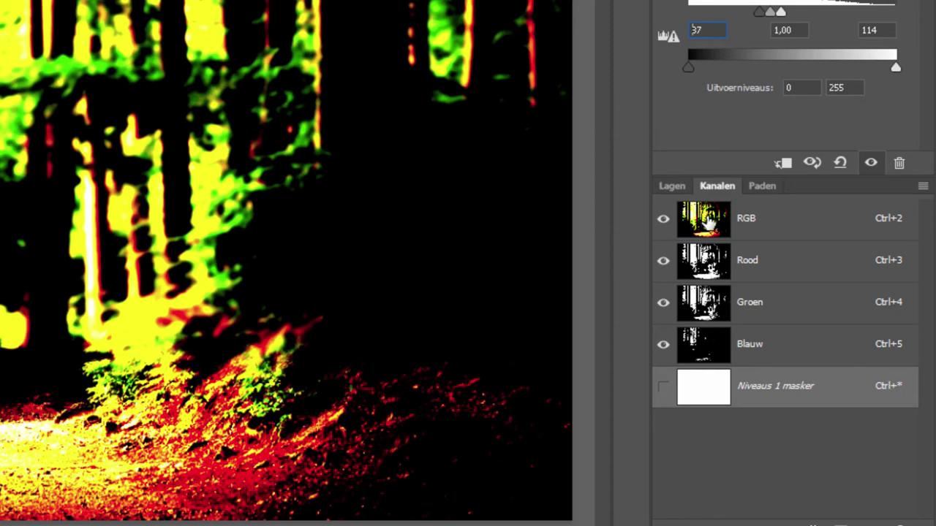
pyautogui.keyDown('ctrl'); pyautogui.click(709, 225); pyautogui.keyUp('ctrl')
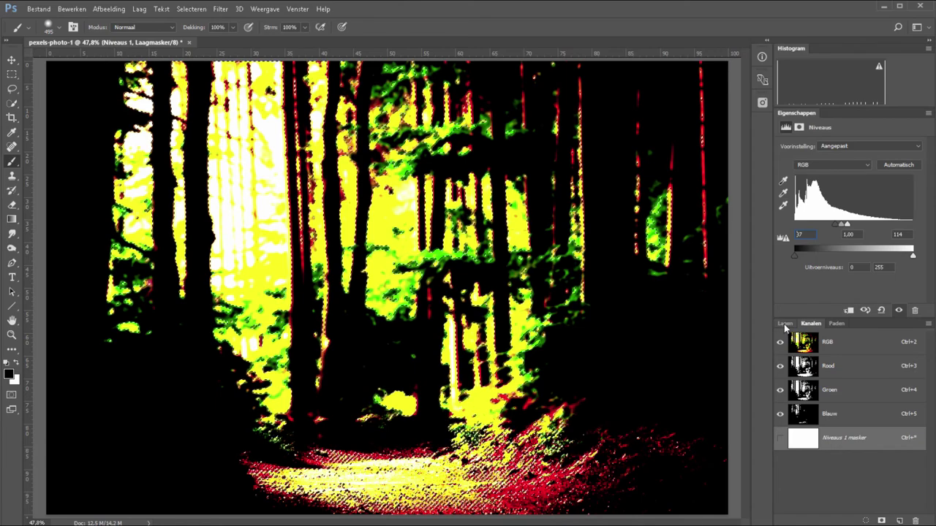
pyautogui.click(785, 323)
pyautogui.moveTo(825, 396); pyautogui.dragTo(915, 520)
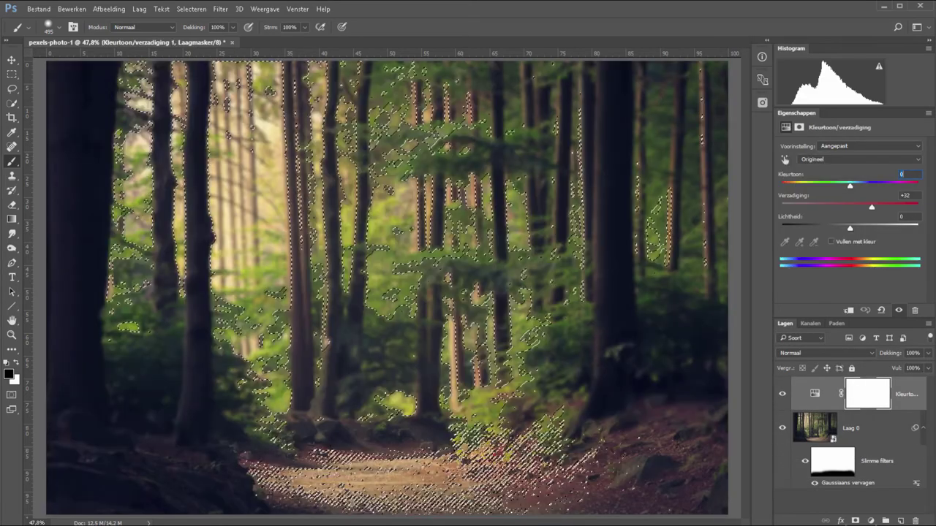
pyautogui.click(872, 520)
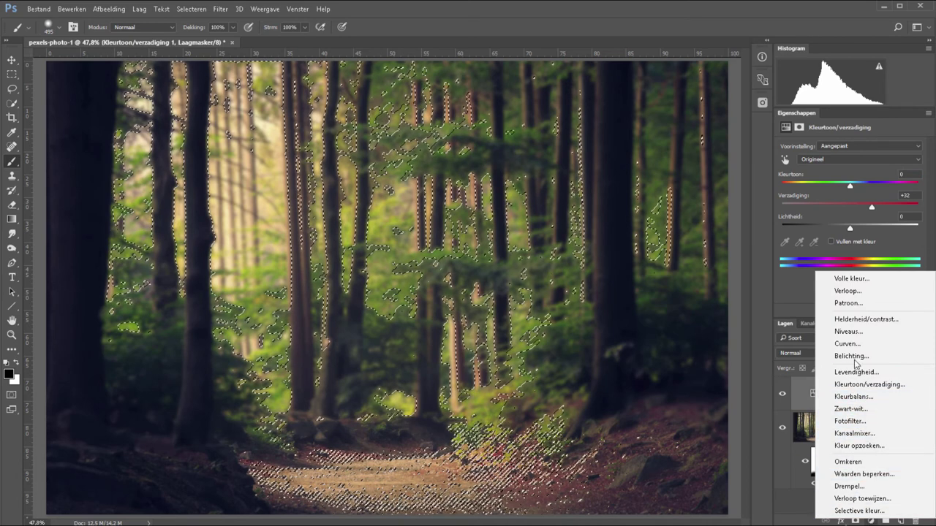
pyautogui.click(848, 331)
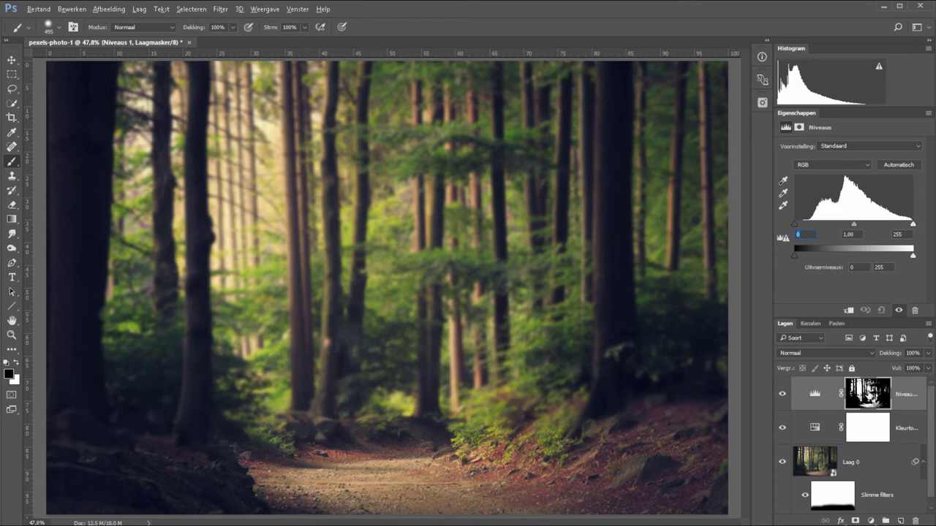
# Set the masked Niveaus layer's white input to 169 and its opacity to 57%.
pyautogui.keyDown('alt'); pyautogui.click(867, 395); pyautogui.keyUp('alt')
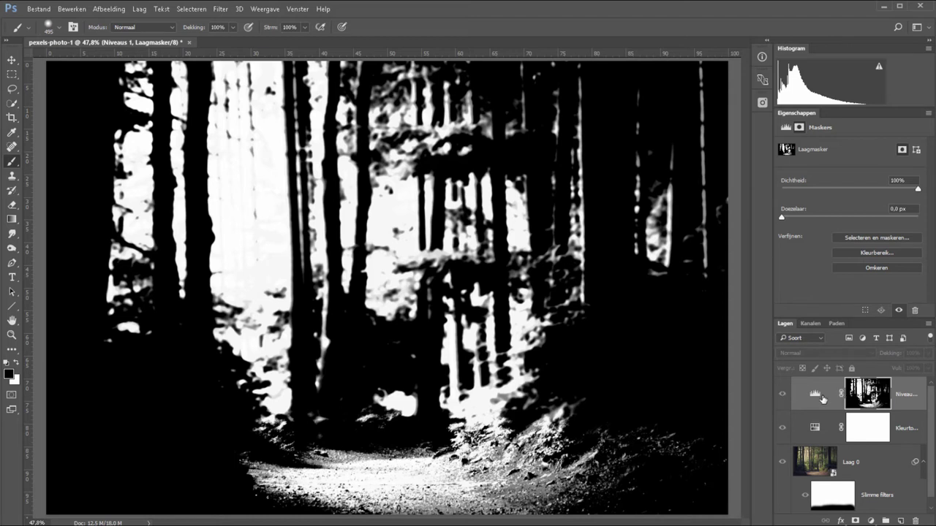
pyautogui.click(815, 395)
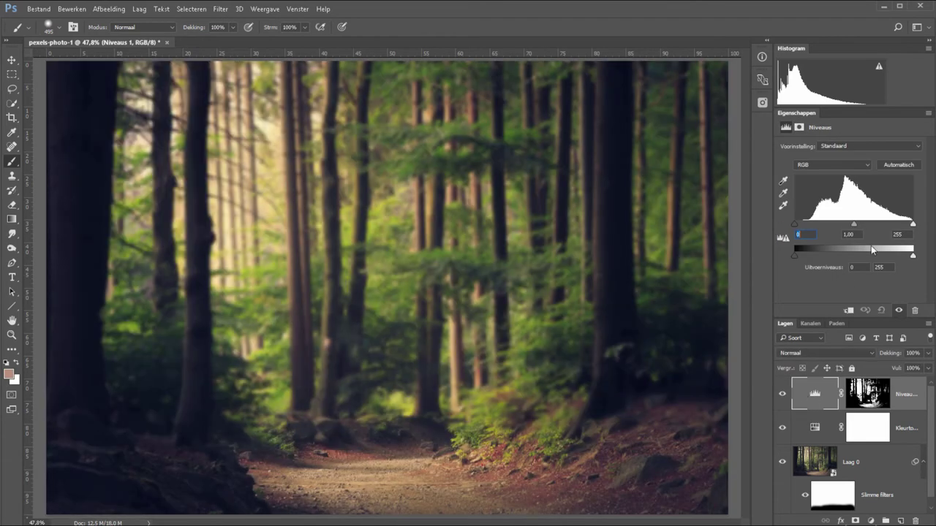
pyautogui.moveTo(910, 226); pyautogui.dragTo(828, 227)
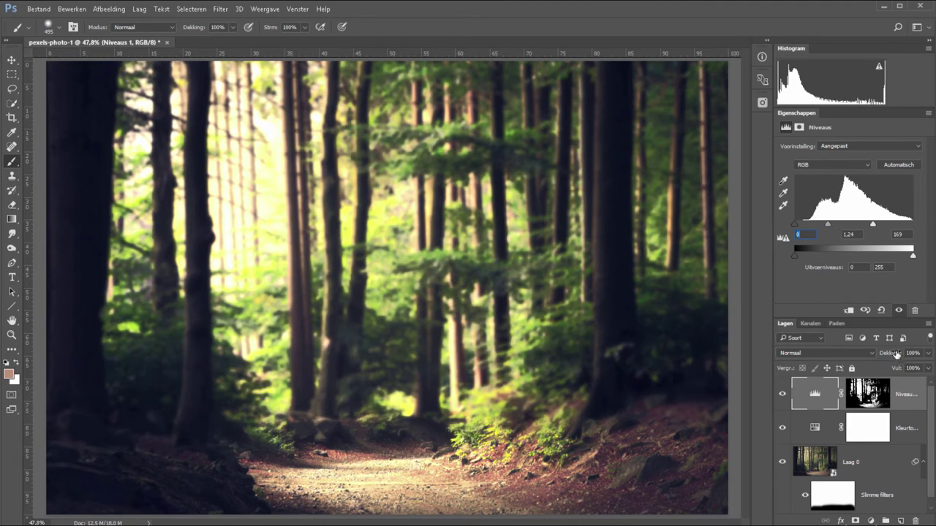
pyautogui.moveTo(897, 356); pyautogui.dragTo(887, 356)
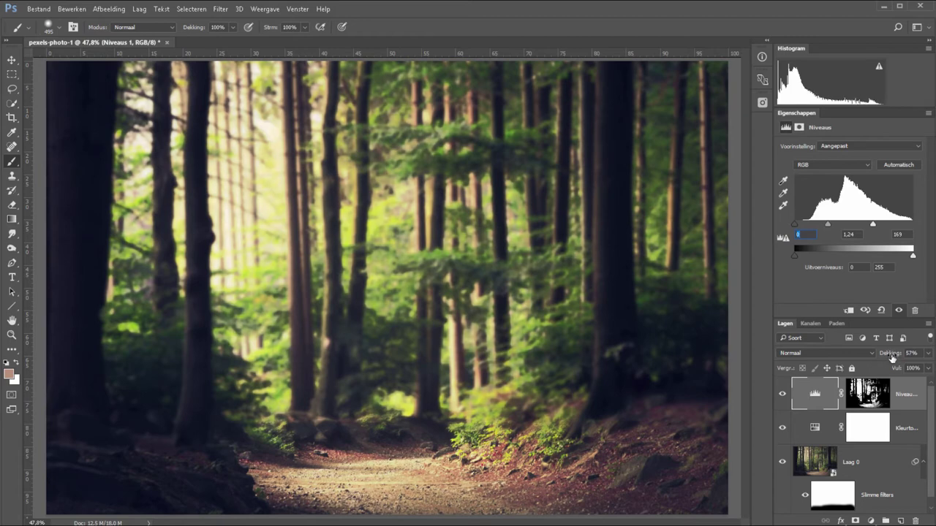
pyautogui.scroll(-1, 931, 418)
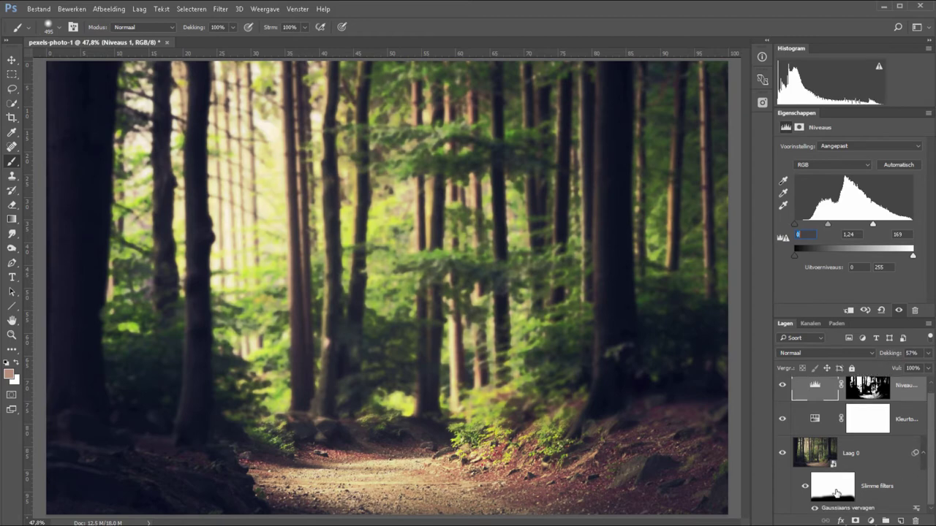
# Reduce the Gaussiaans vervagen smart filter radius to 2,0 pixels.
pyautogui.doubleClick(848, 509)
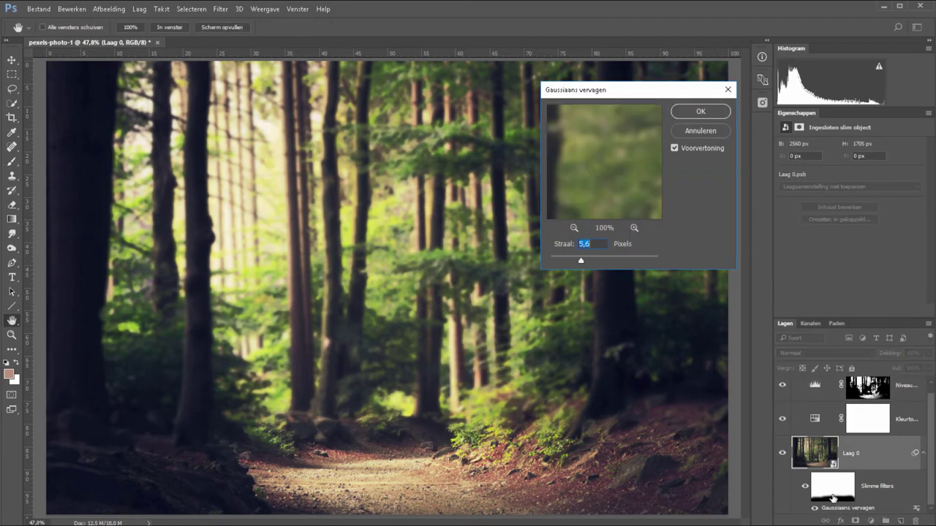
pyautogui.moveTo(573, 261); pyautogui.dragTo(561, 261)
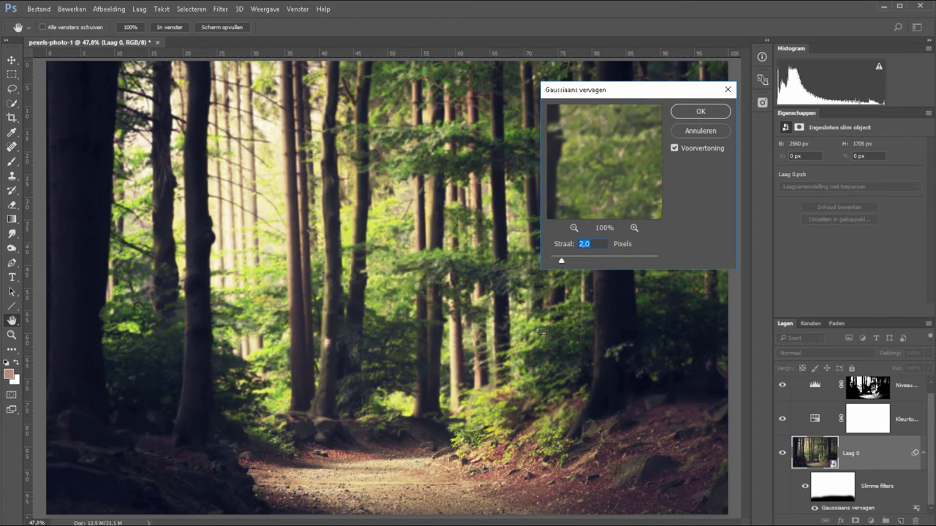
pyautogui.click(709, 114)
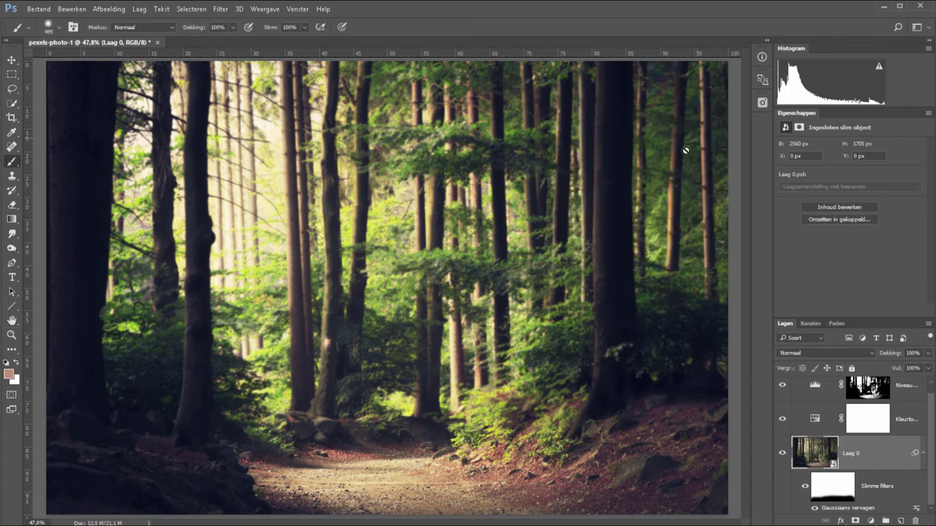
# Raise the Kleurtoon/verzadiging saturation to +45, then target the smart filter mask.
pyautogui.click(815, 420)
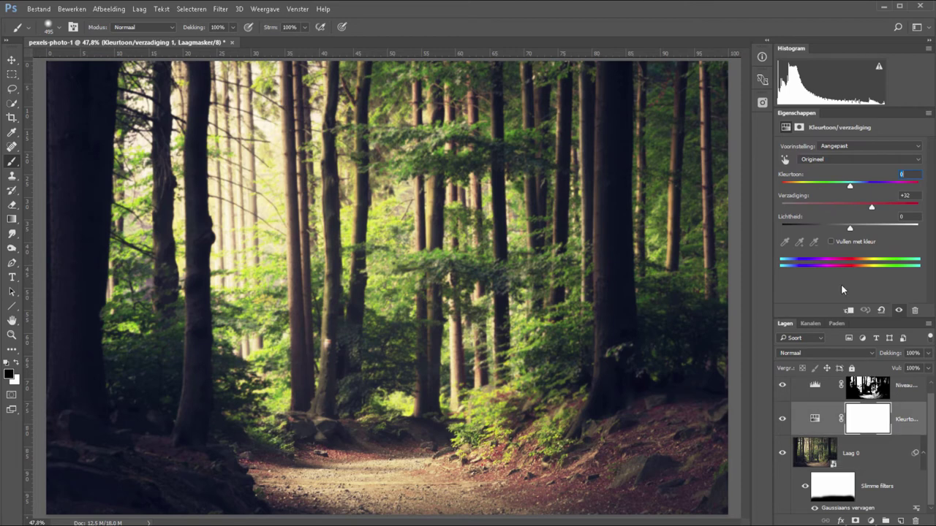
pyautogui.click(881, 206)
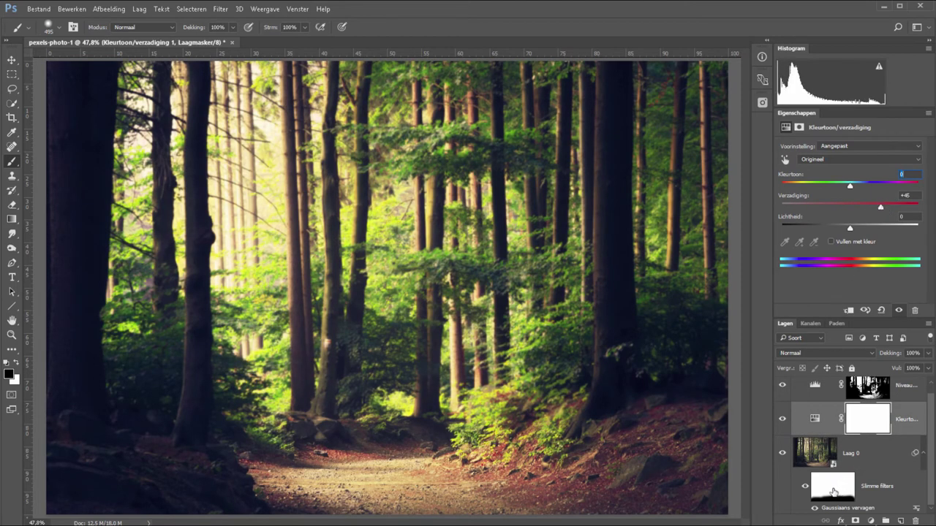
pyautogui.click(833, 489)
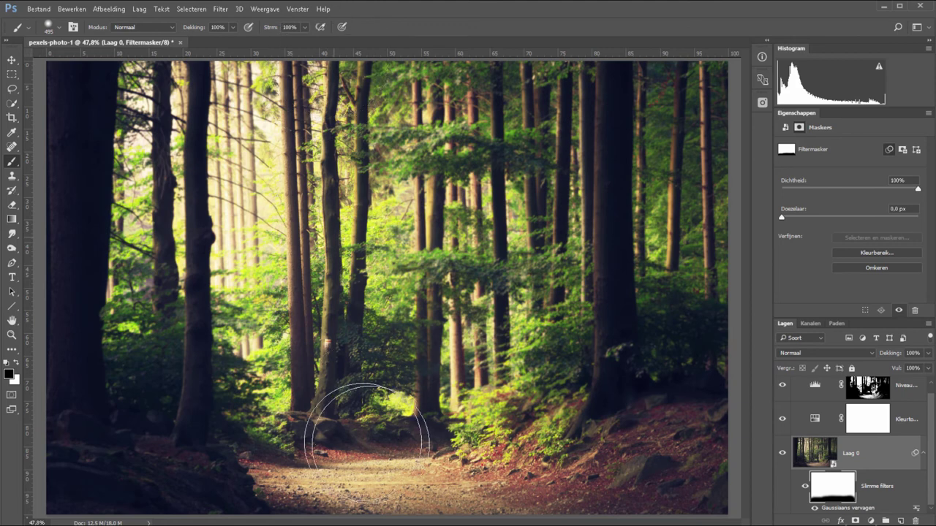
# Paint 30%-opacity black on the filter mask over the treetops, left trunks and lower-right foliage.
pyautogui.moveTo(430, 120); pyautogui.dragTo(448, 462)
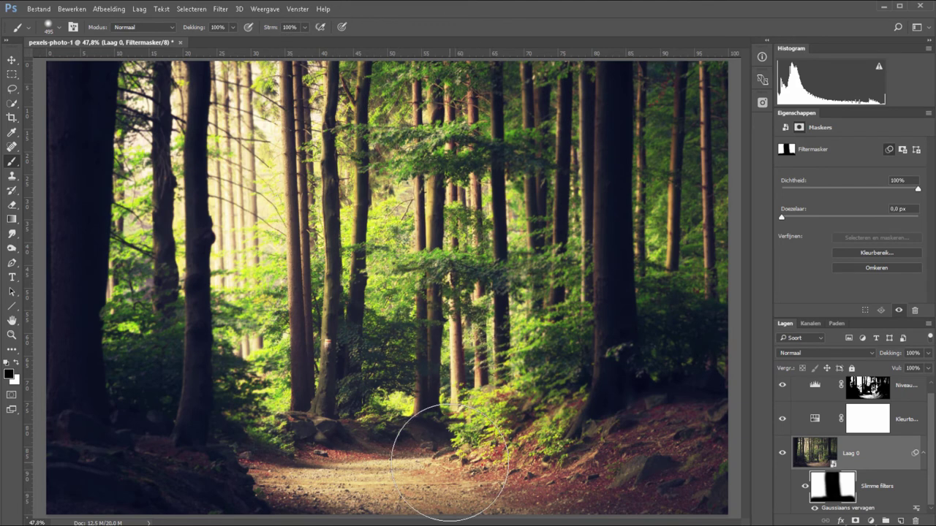
pyautogui.hotkey('ctrl', 'z')
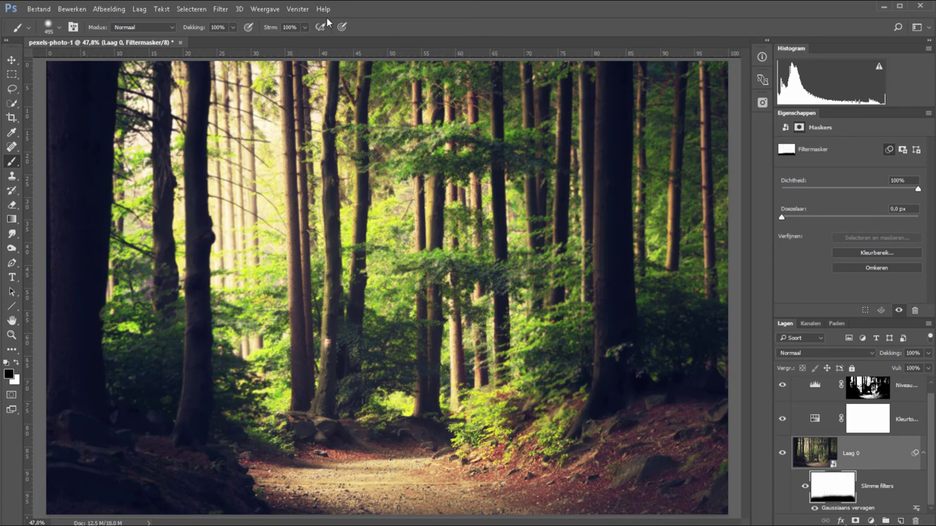
pyautogui.moveTo(205, 29); pyautogui.dragTo(189, 31)
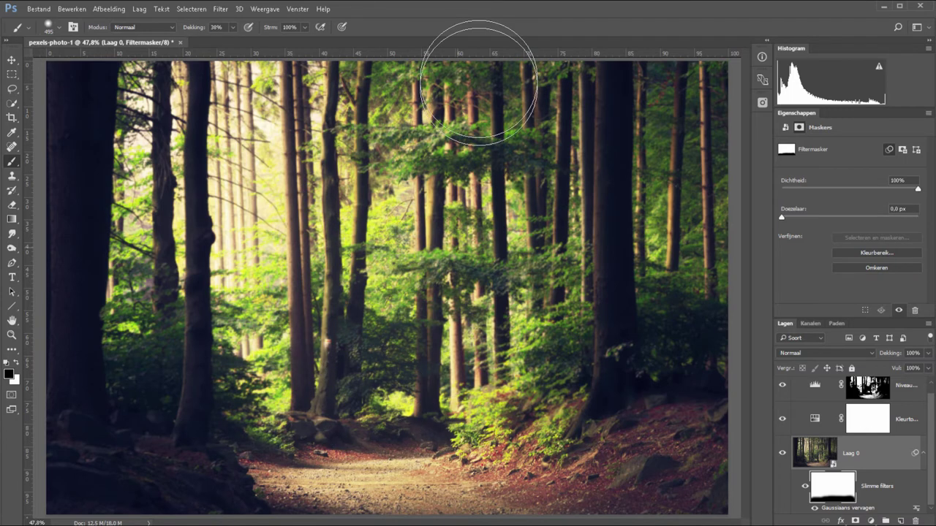
pyautogui.moveTo(331, 219); pyautogui.dragTo(328, 413)
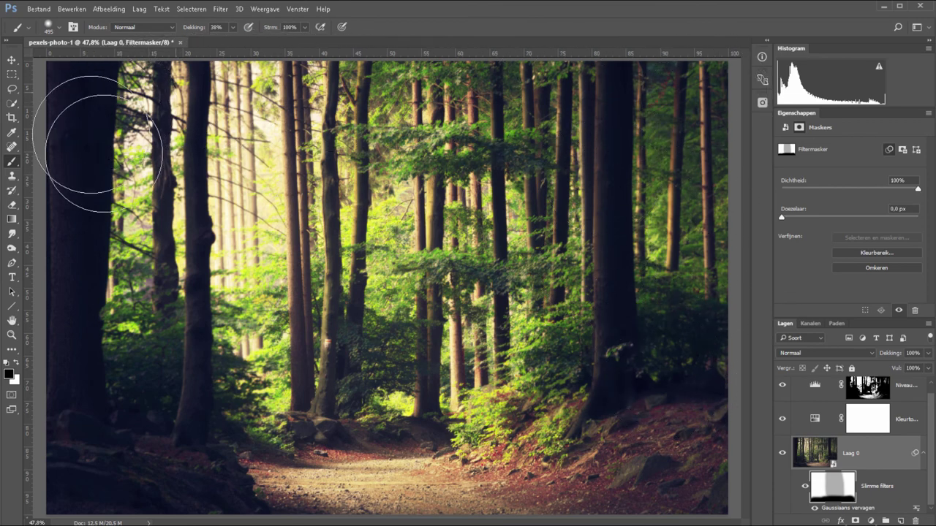
pyautogui.click(702, 350)
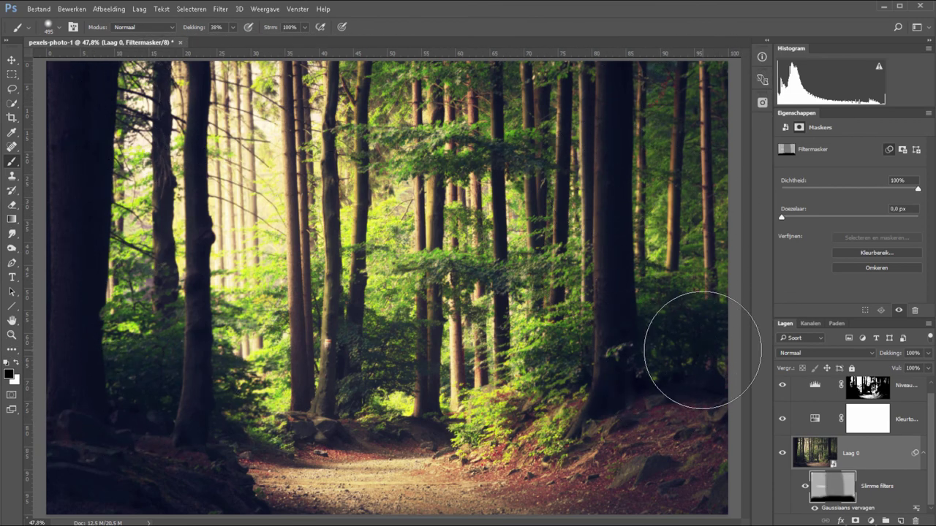